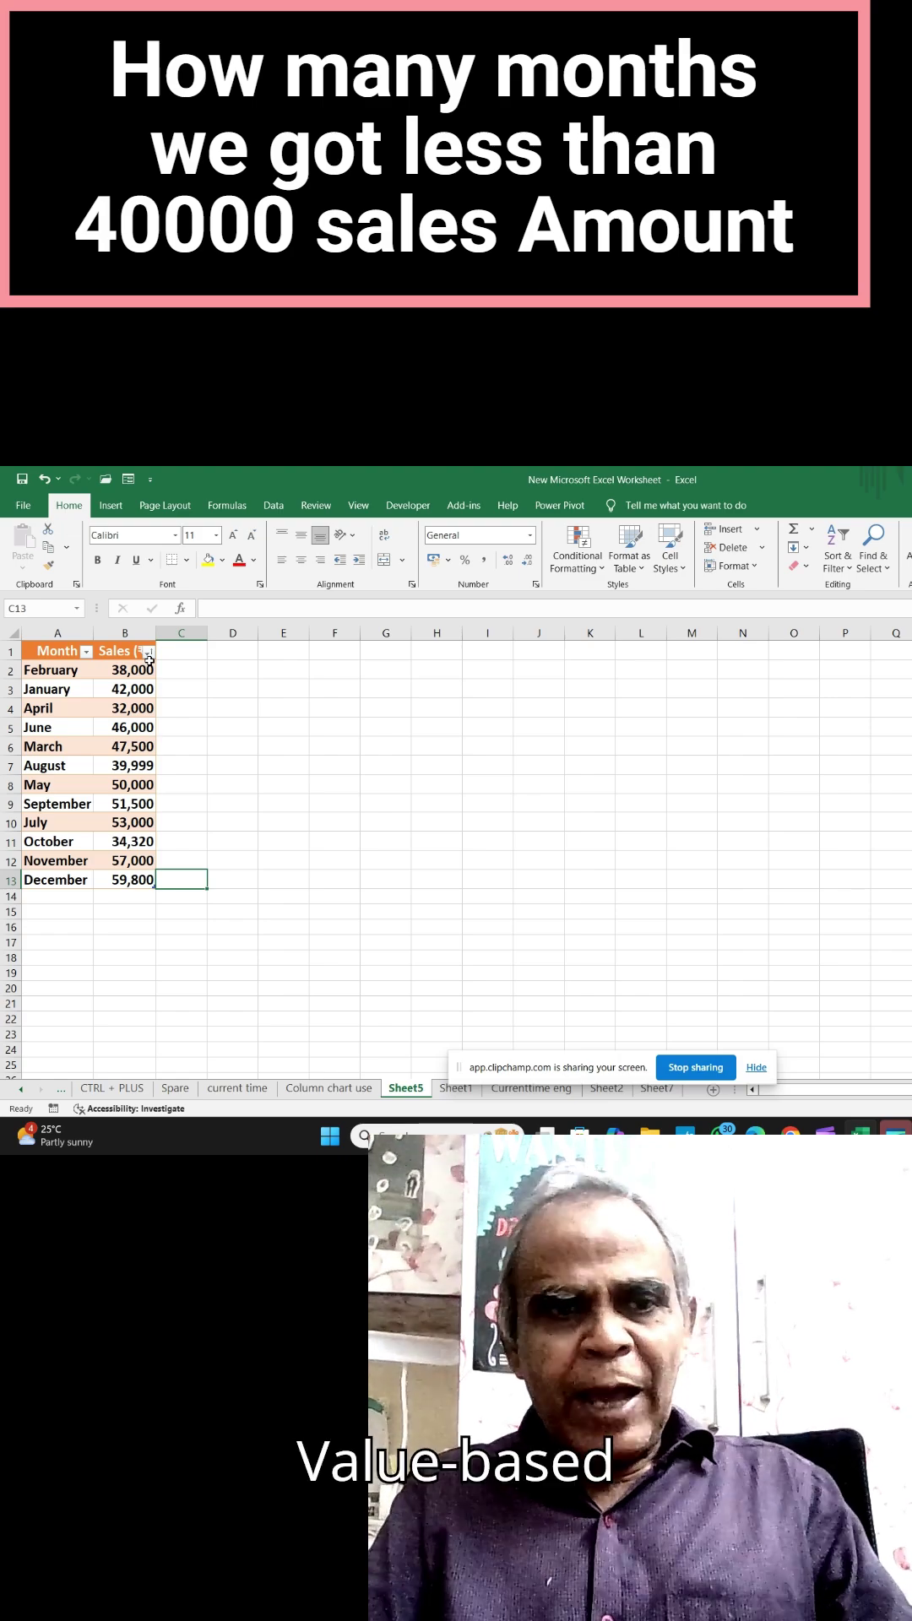
Show the Number Filters submenu for the Sales column.
{"action": "left_click", "coordinate": [148, 663]}
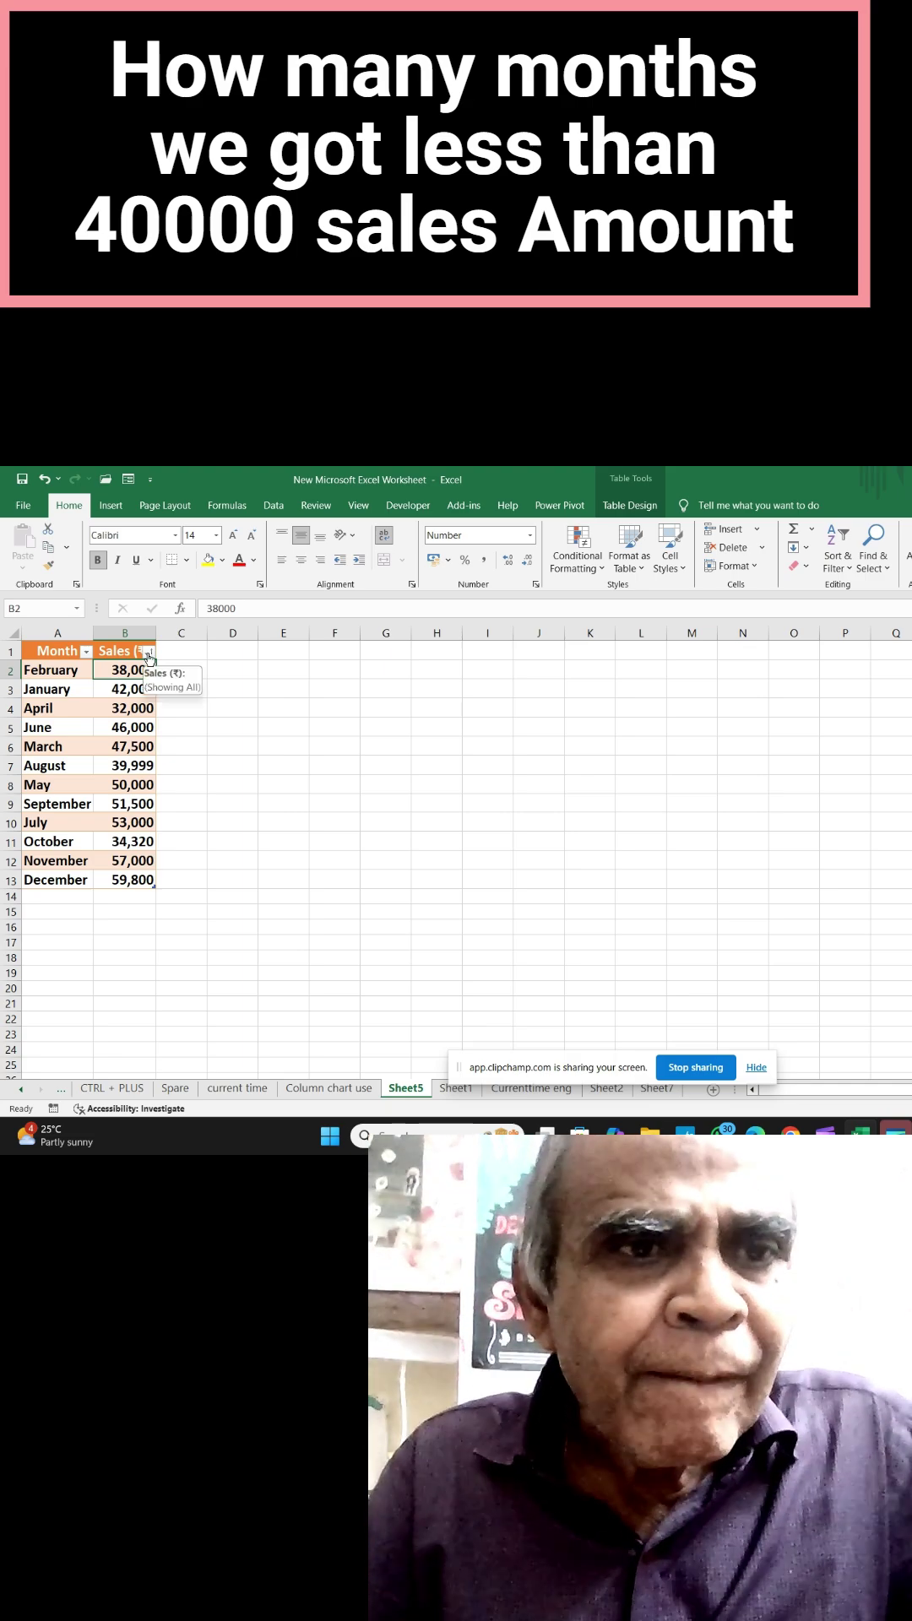
{"action": "left_click", "coordinate": [147, 651]}
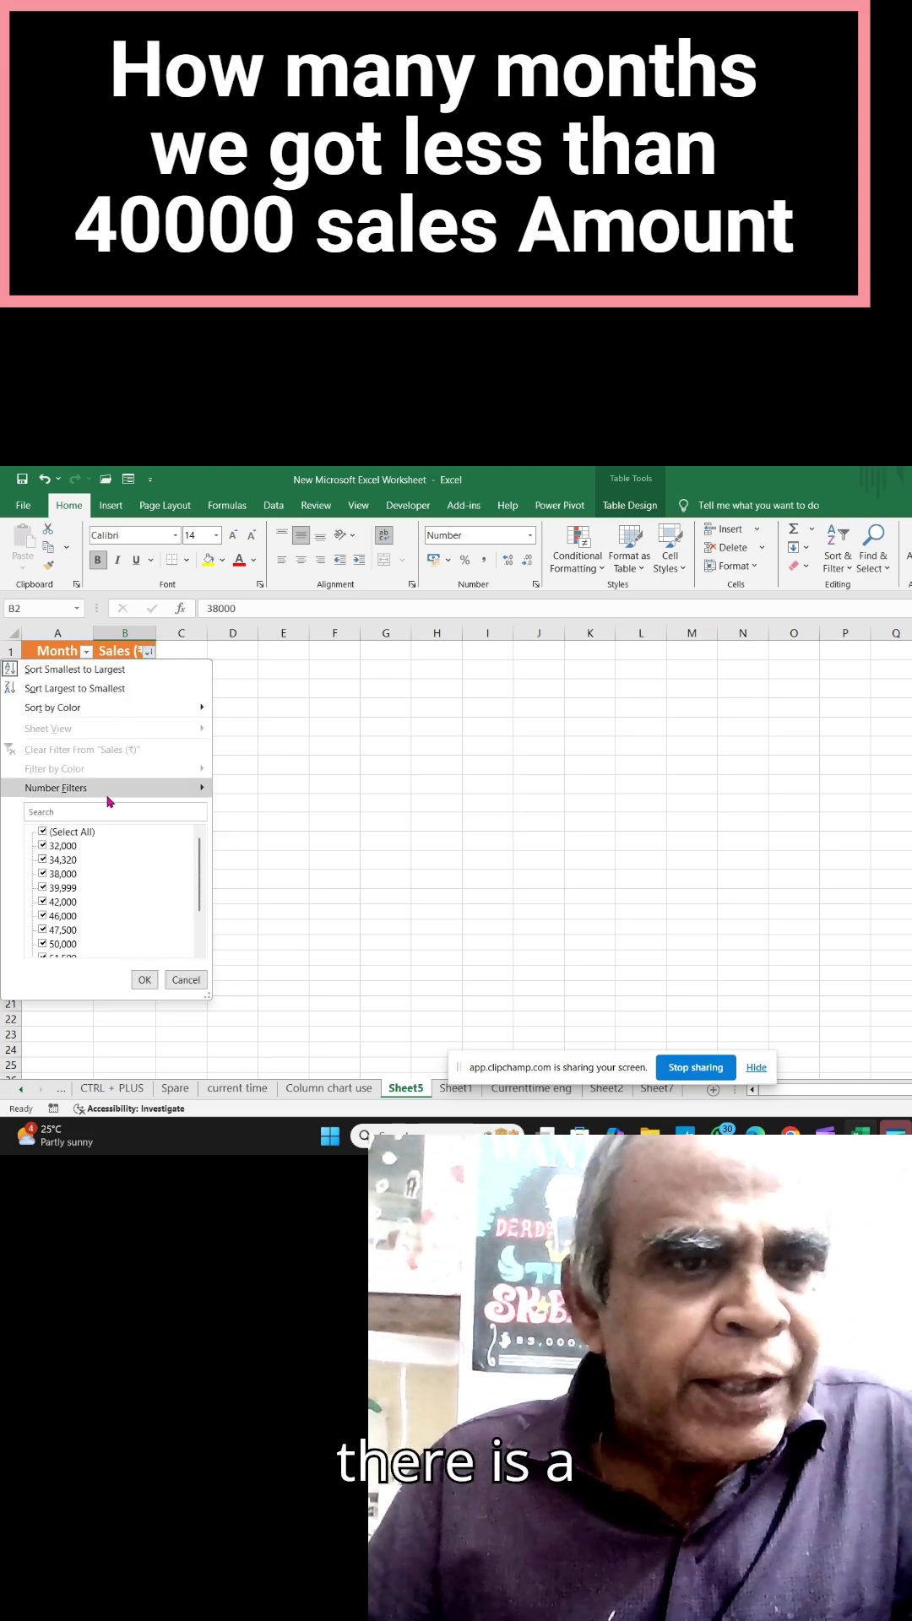
{"action": "left_click", "coordinate": [76, 789]}
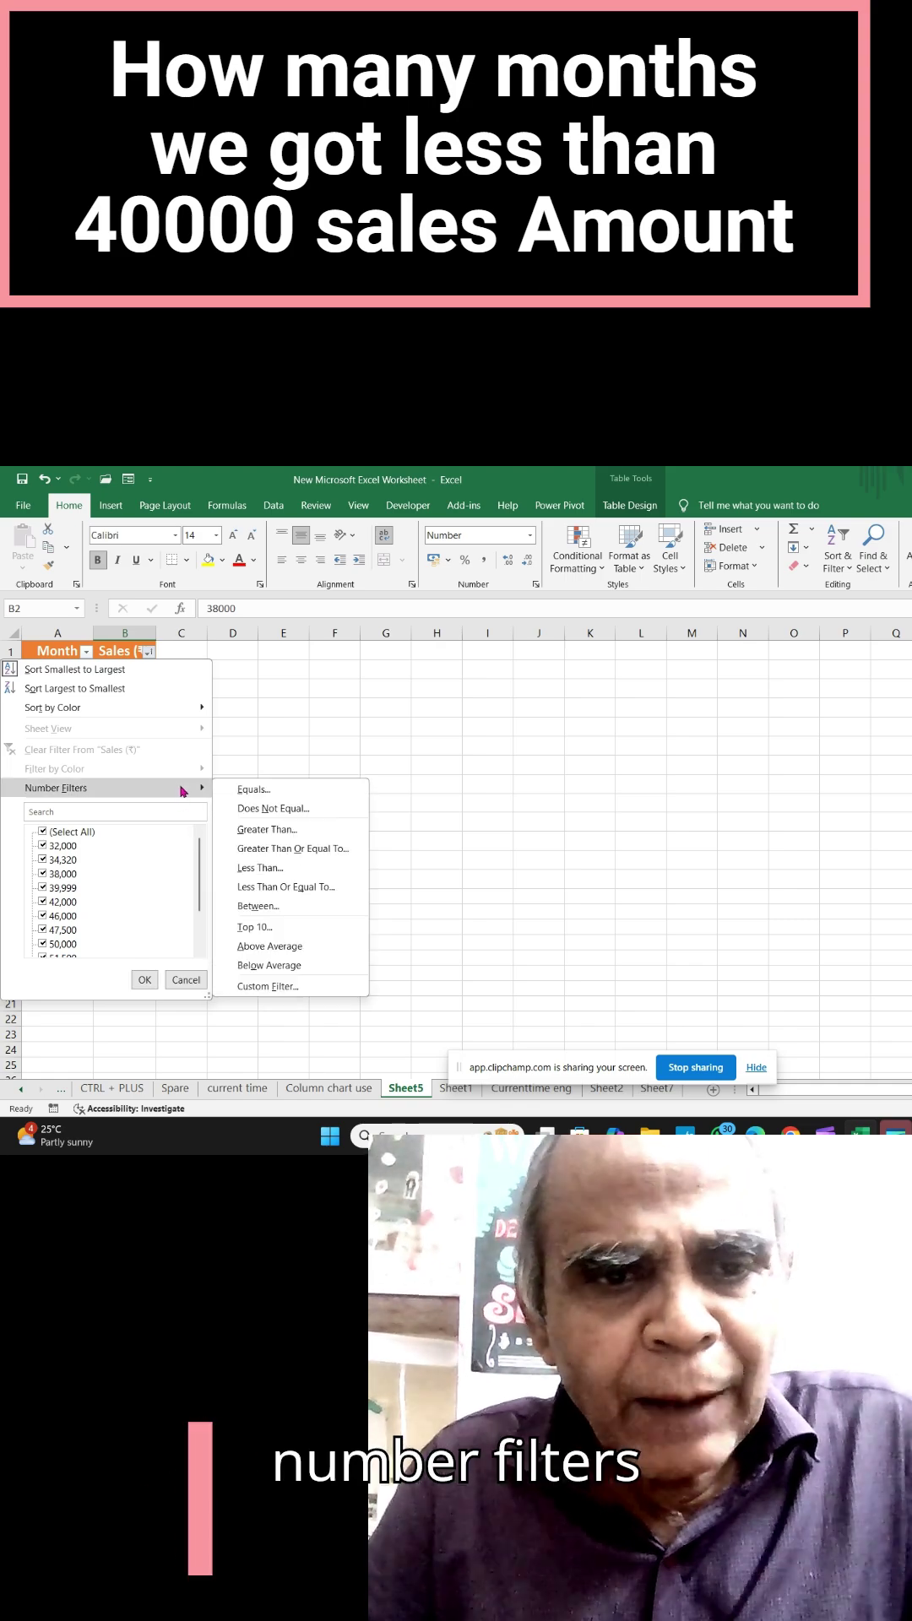
Choose the Less Than number filter and enter 40000 as the Sales limit.
{"action": "left_click", "coordinate": [258, 869]}
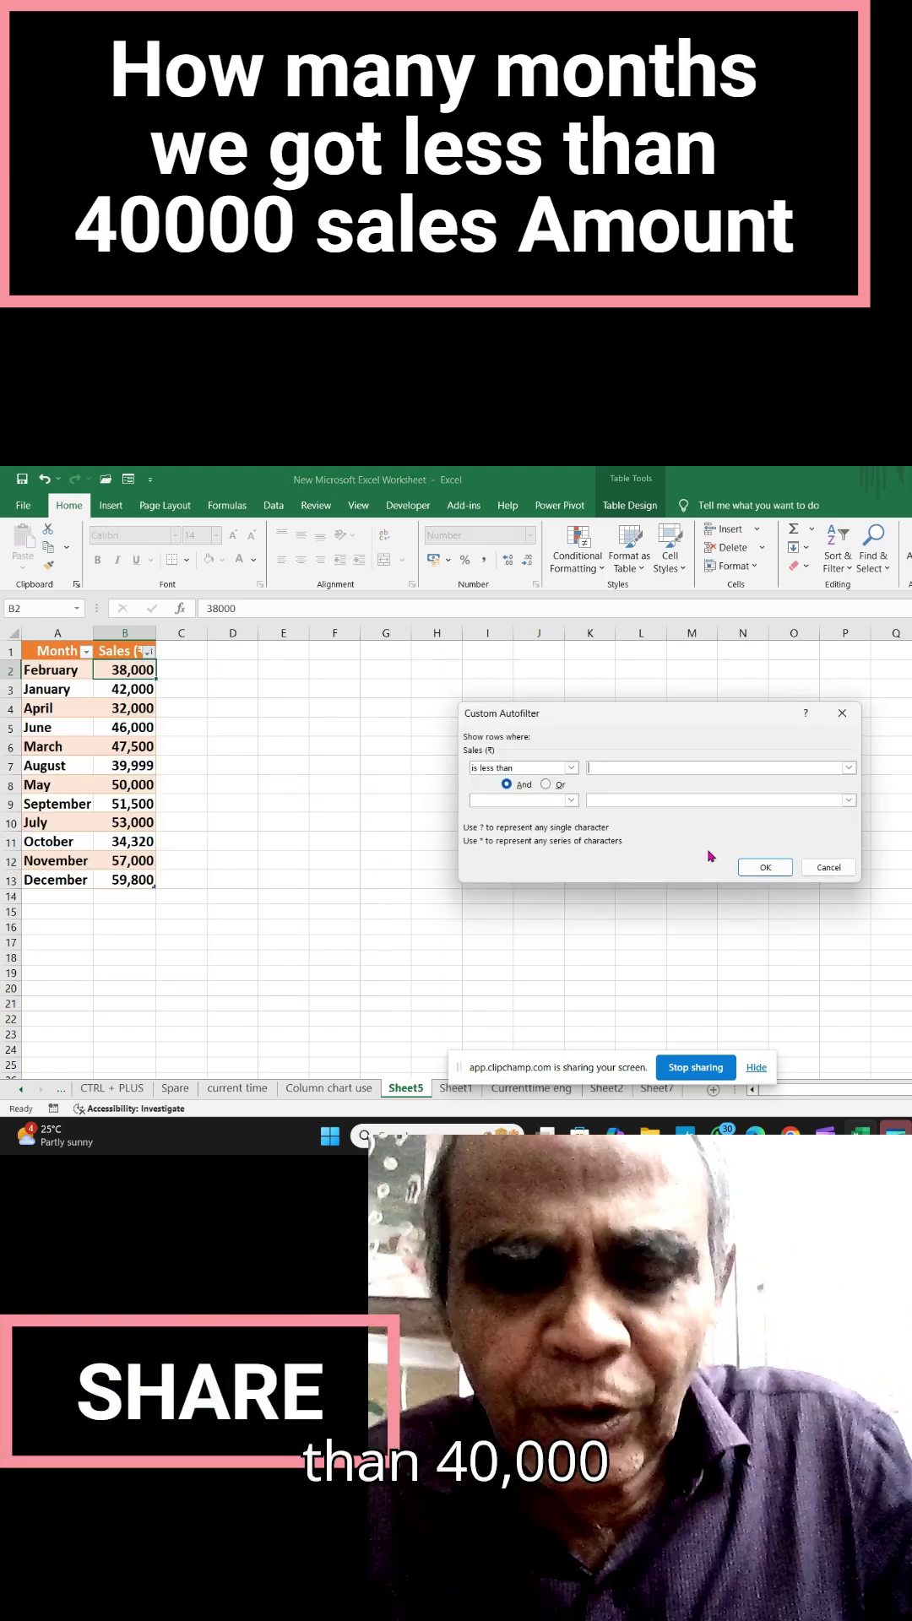
{"action": "type", "text": "40000"}
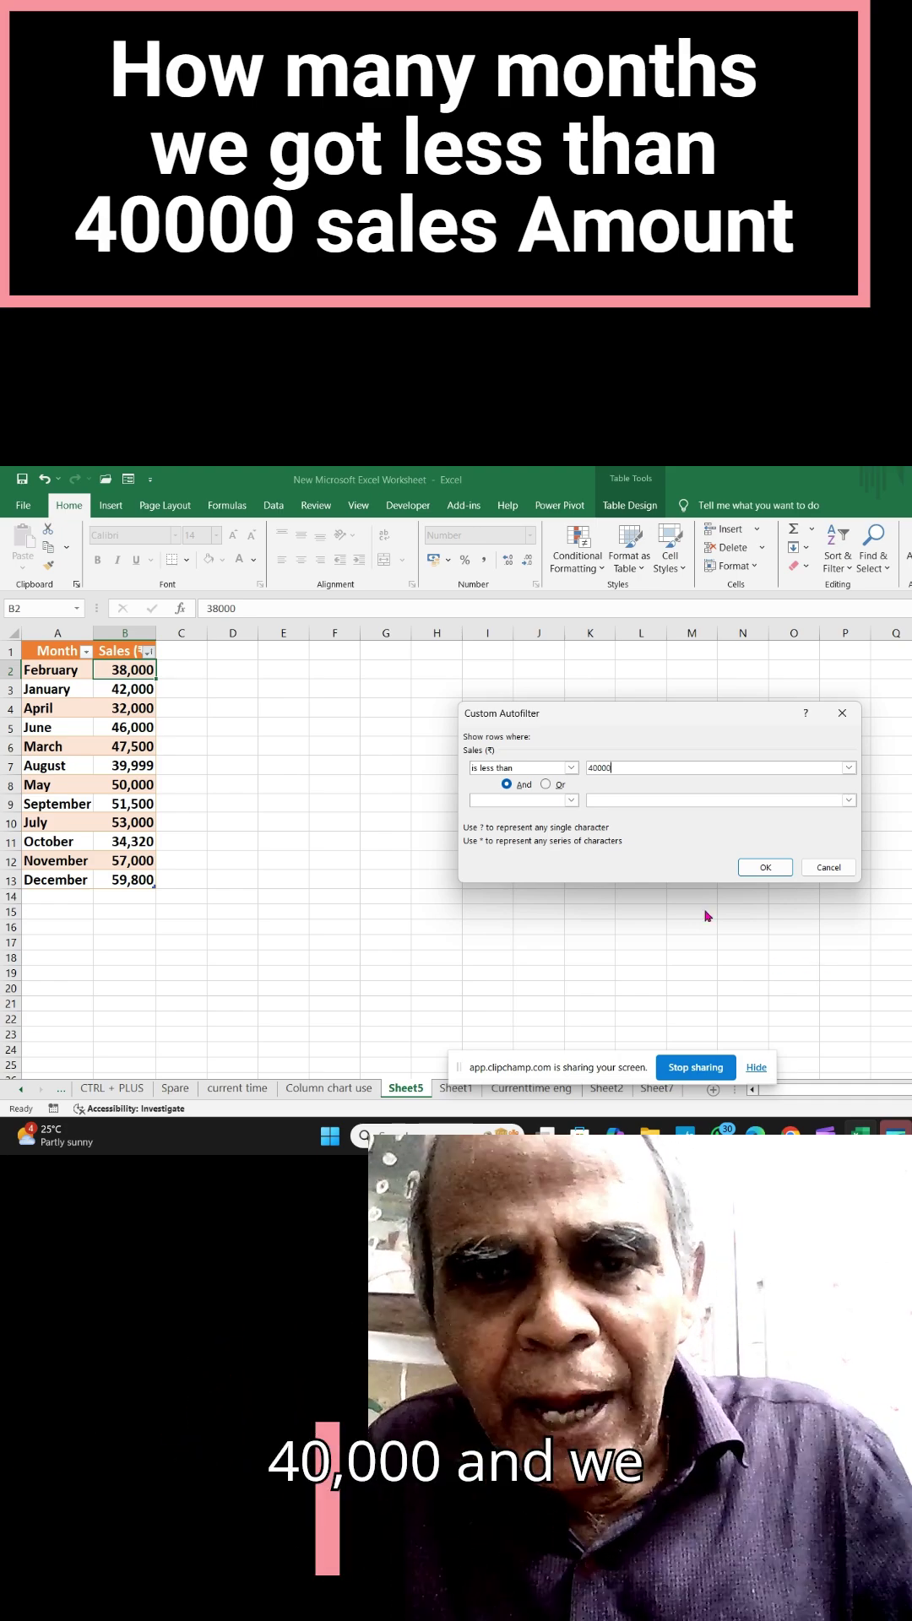
Apply the less-than-40000 filter, leaving February, April, August and October.
{"action": "left_click", "coordinate": [764, 868]}
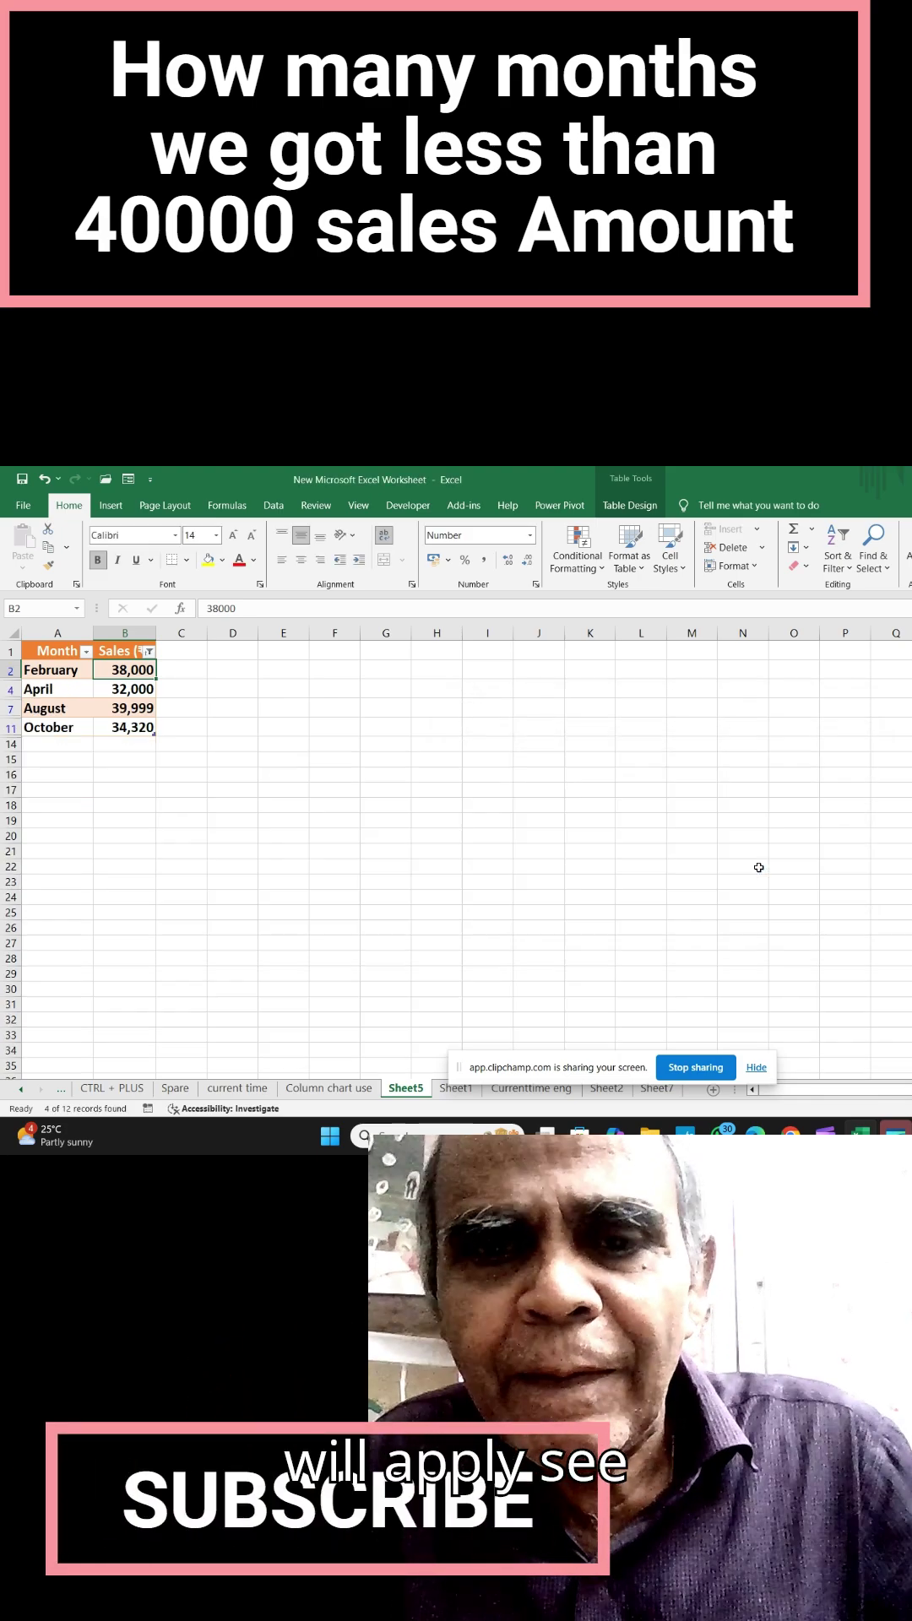